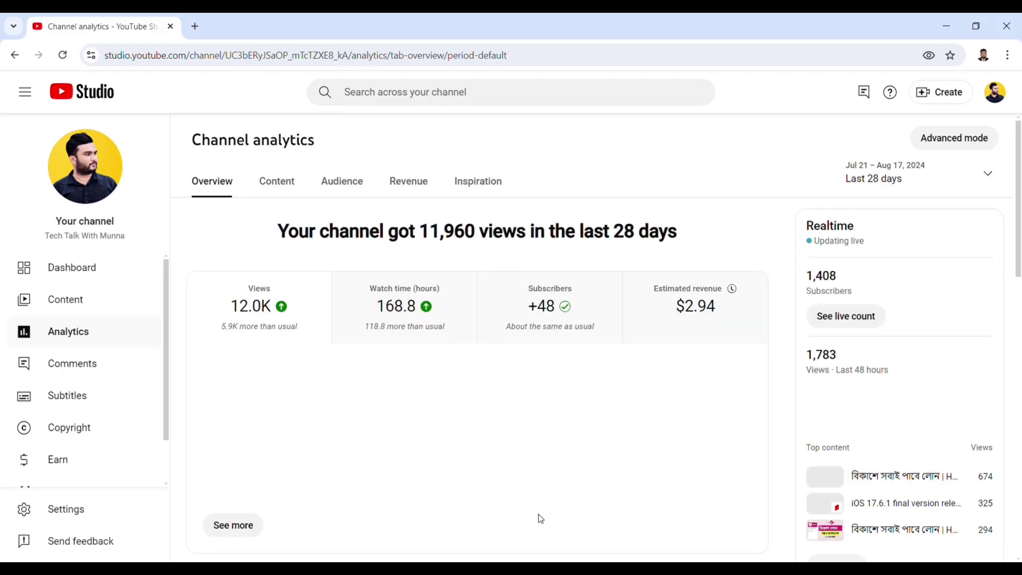
Step: Chart estimated revenue ($10.00) in YouTube Studio analytics over the channel's Lifetime period
{"action": "left_click", "coordinate": [698, 310]}
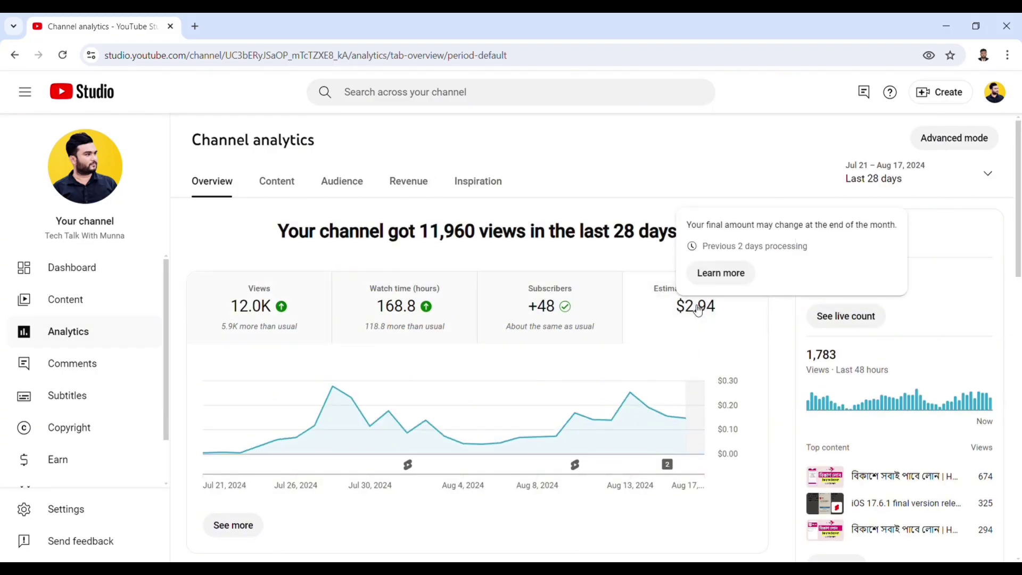
{"action": "left_click", "coordinate": [980, 176]}
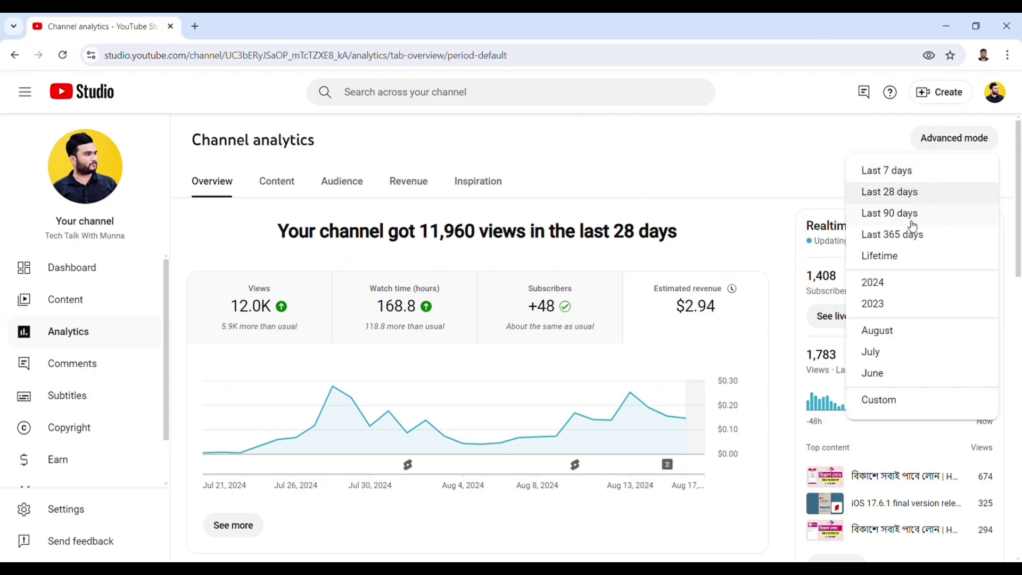
{"action": "left_click", "coordinate": [887, 258]}
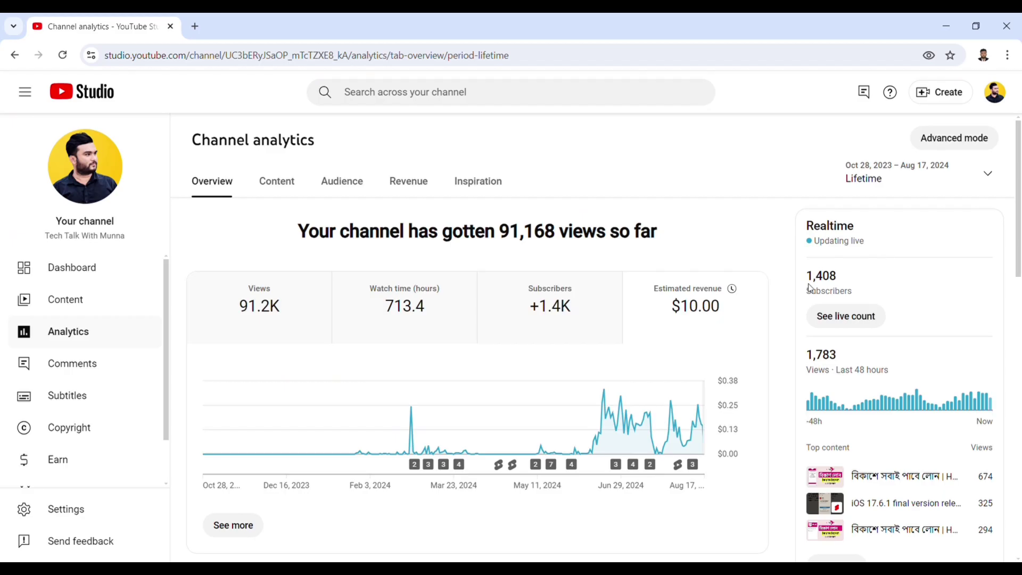
{"action": "mouse_move", "coordinate": [694, 309]}
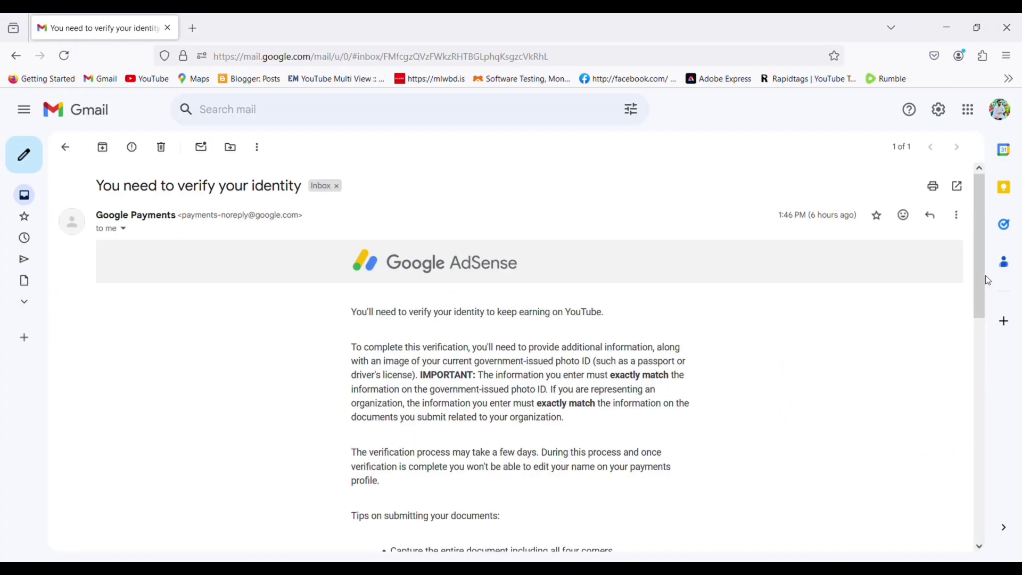
{"action": "scroll", "coordinate": [988, 281], "scroll_direction": "down", "scroll_amount": 1}
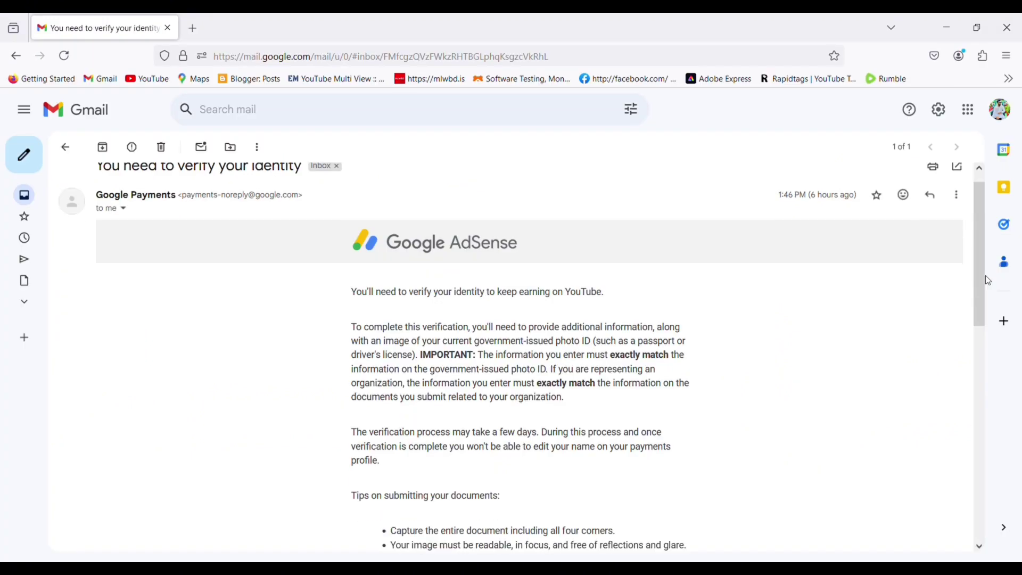
{"action": "scroll", "coordinate": [987, 280], "scroll_direction": "down", "scroll_amount": 3}
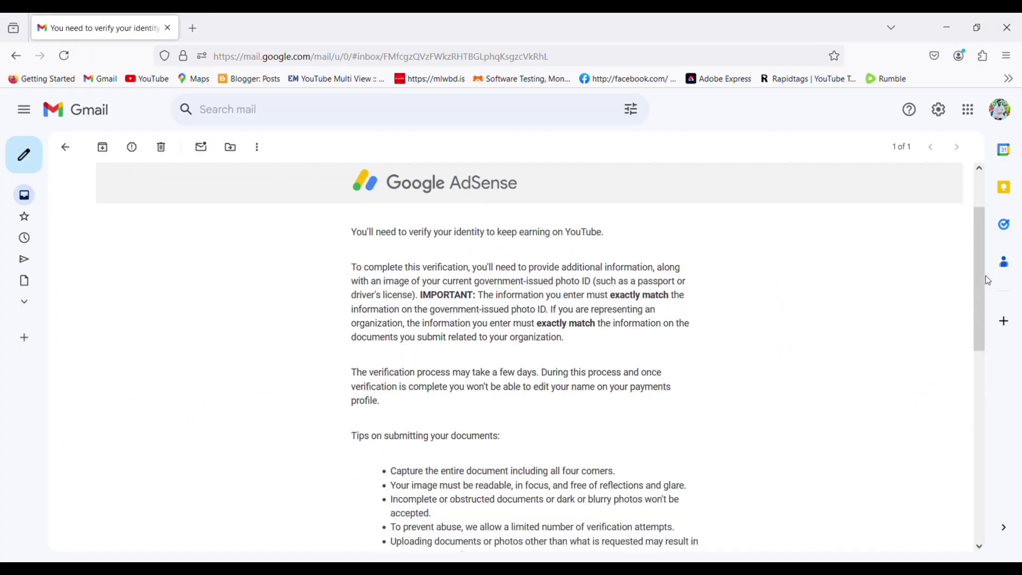
{"action": "scroll", "coordinate": [988, 281], "scroll_direction": "down", "scroll_amount": 1}
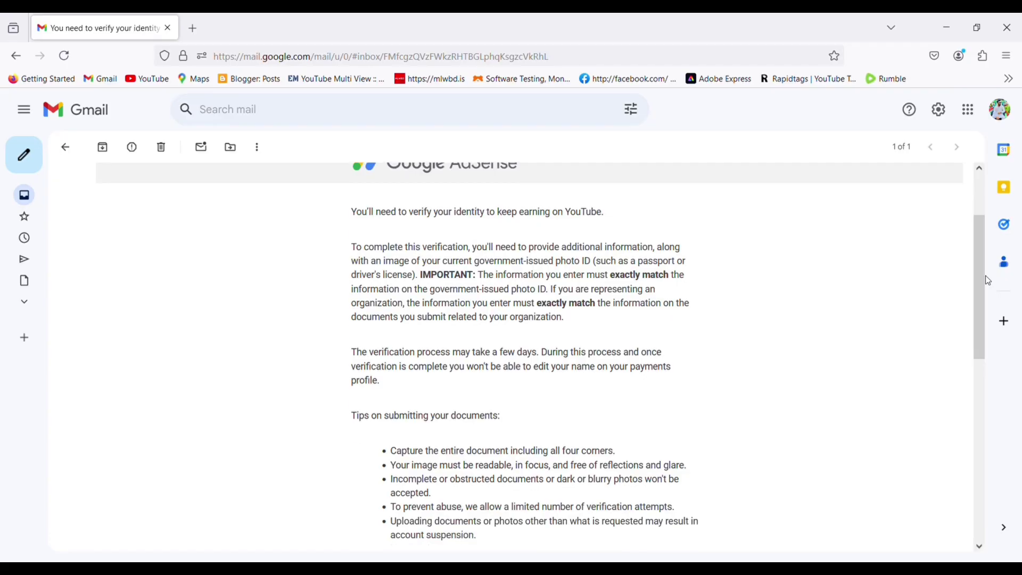
{"action": "scroll", "coordinate": [988, 281], "scroll_direction": "down", "scroll_amount": 5}
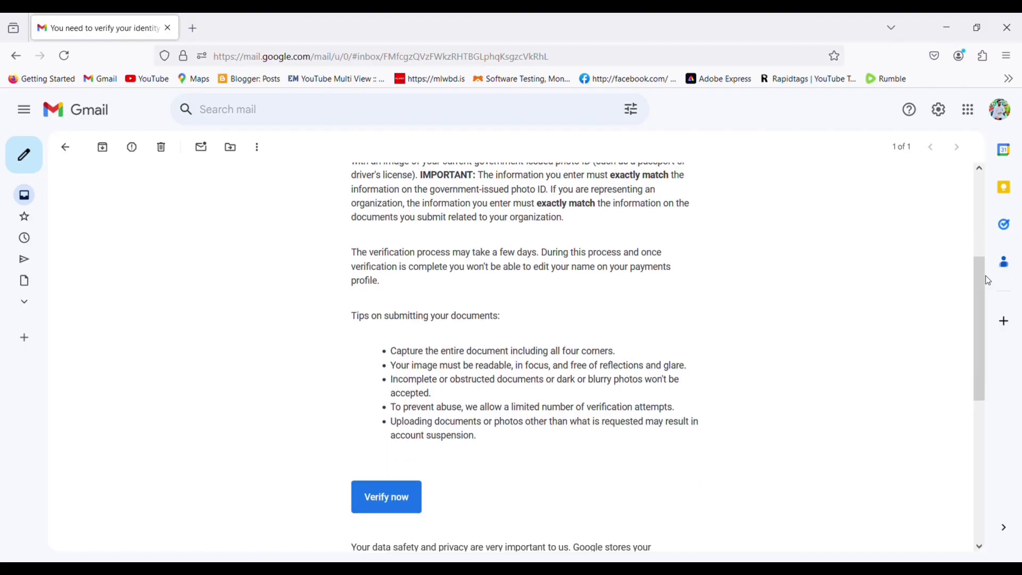
{"action": "scroll", "coordinate": [988, 280], "scroll_direction": "down", "scroll_amount": 4}
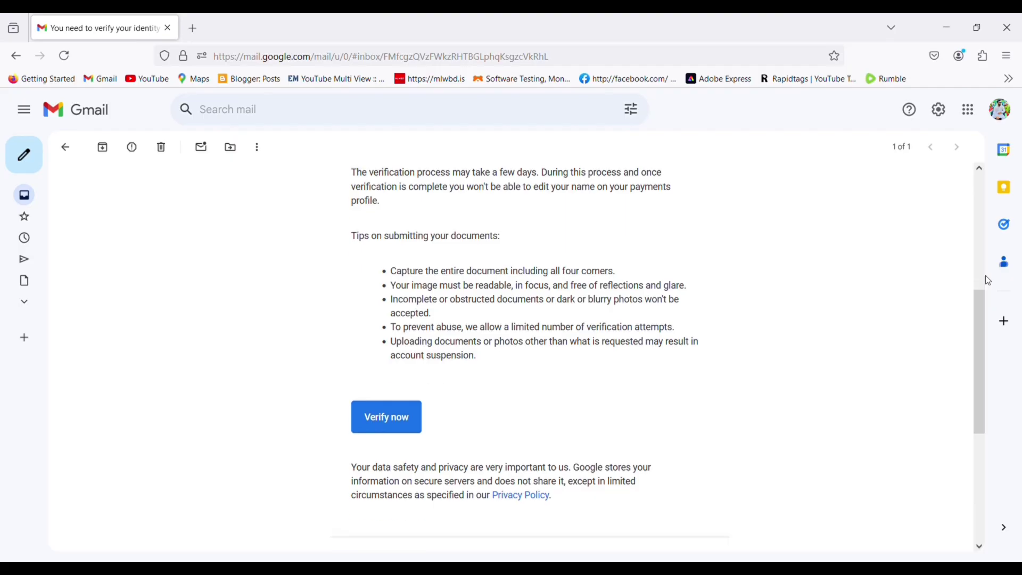
{"action": "scroll", "coordinate": [989, 281], "scroll_direction": "down", "scroll_amount": 5}
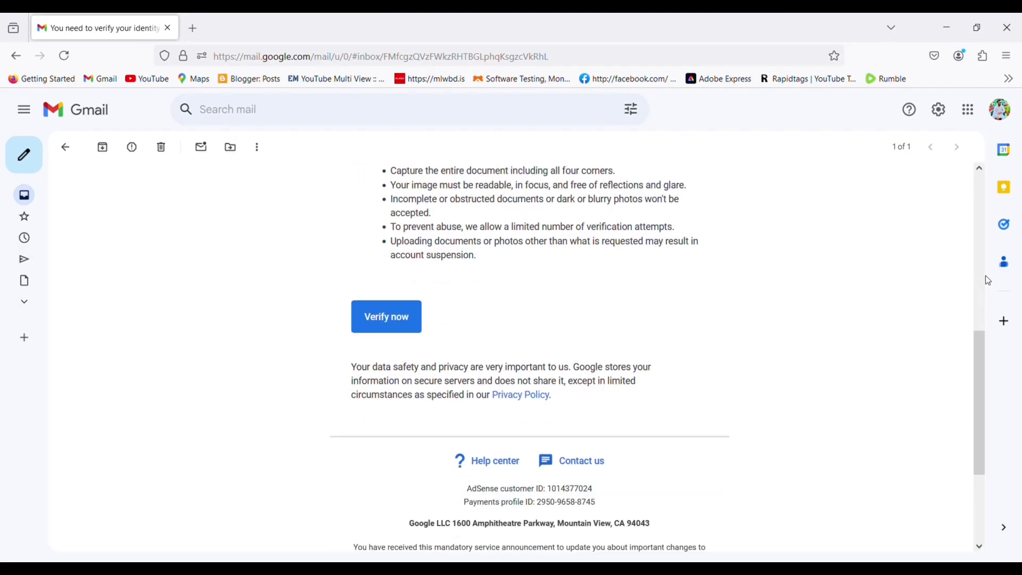
{"action": "scroll", "coordinate": [989, 281], "scroll_direction": "down", "scroll_amount": 1}
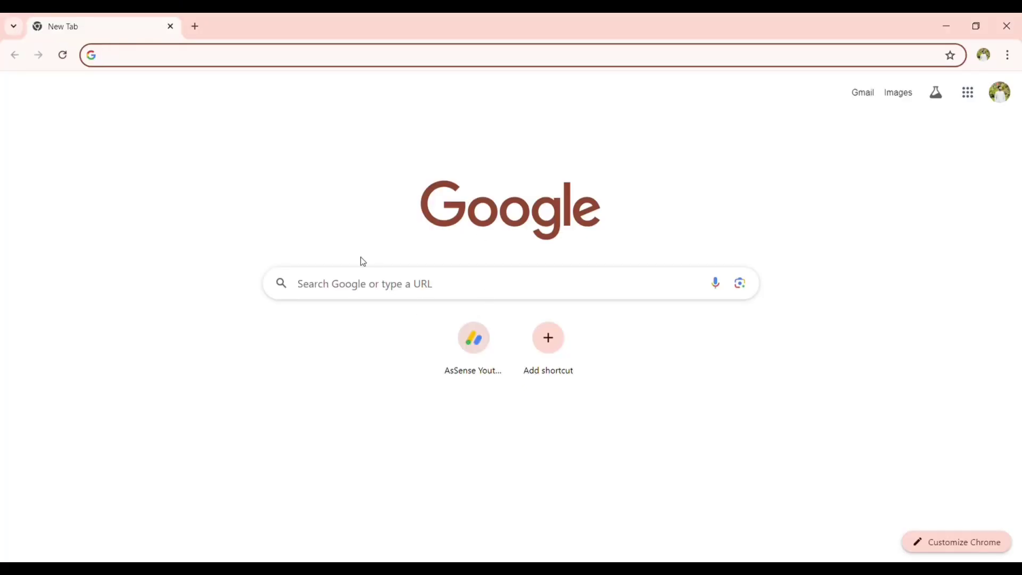
Step: Search Google for 'google adsense' and open the Google AdSense start page
{"action": "left_click", "coordinate": [346, 286]}
{"action": "type", "text": "g"}
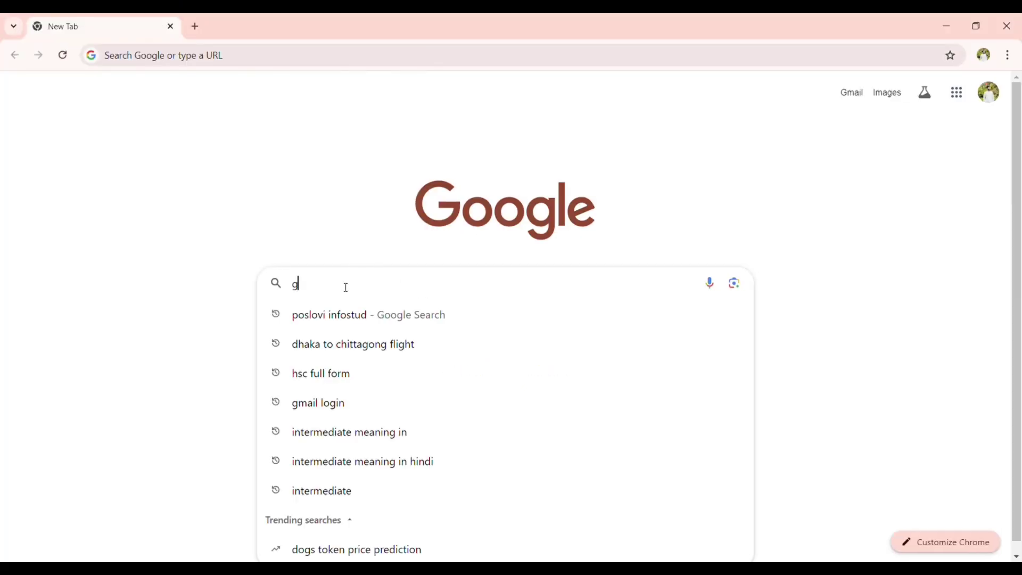
{"action": "type", "text": "oogle"}
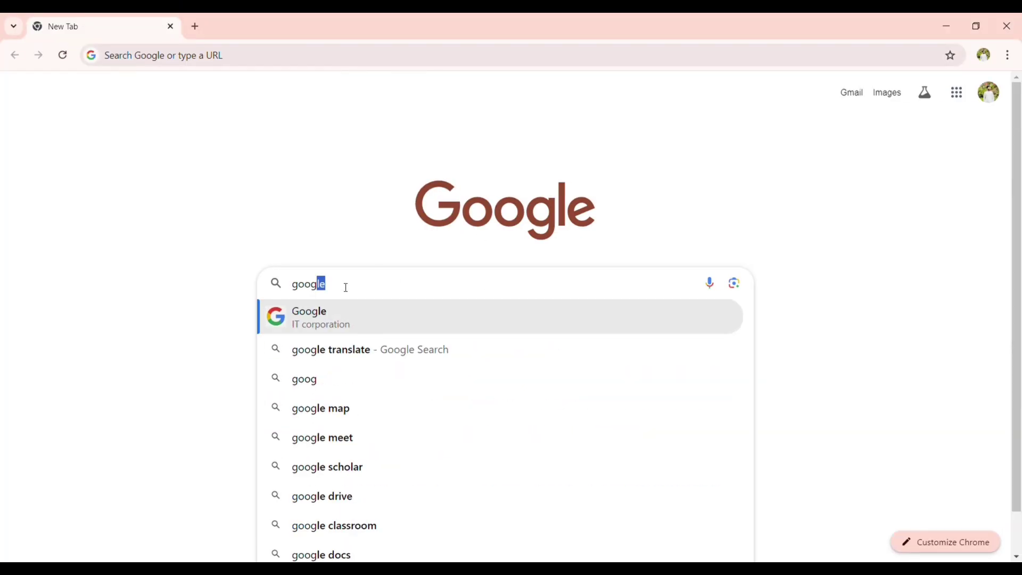
{"action": "type", "text": " ad"}
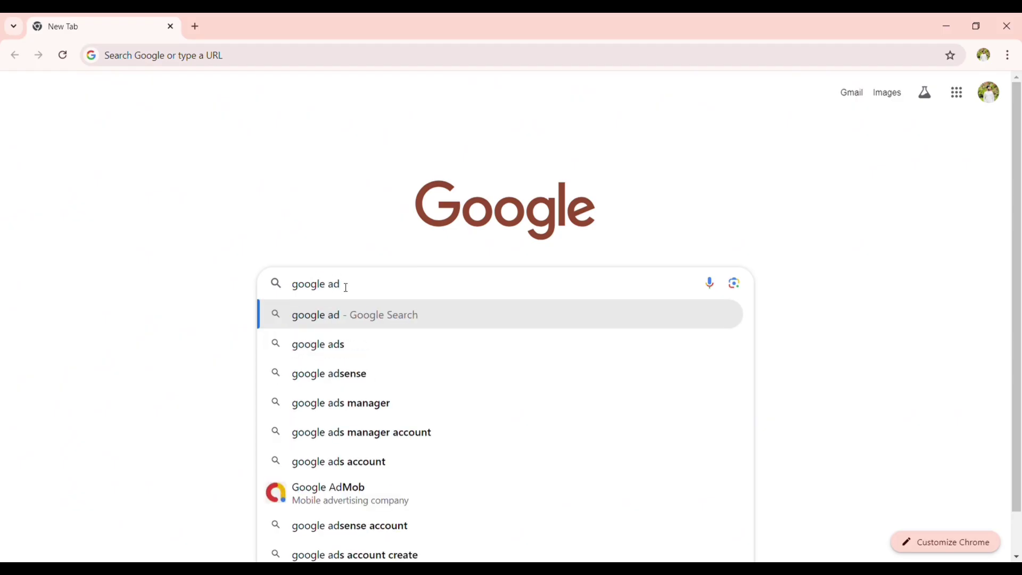
{"action": "left_click", "coordinate": [343, 373]}
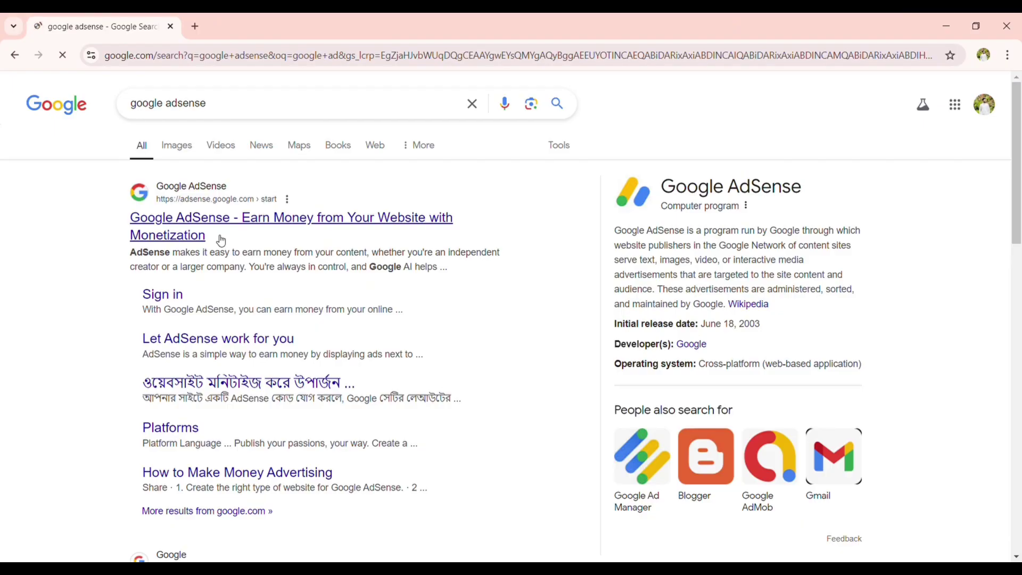
{"action": "left_click", "coordinate": [318, 228]}
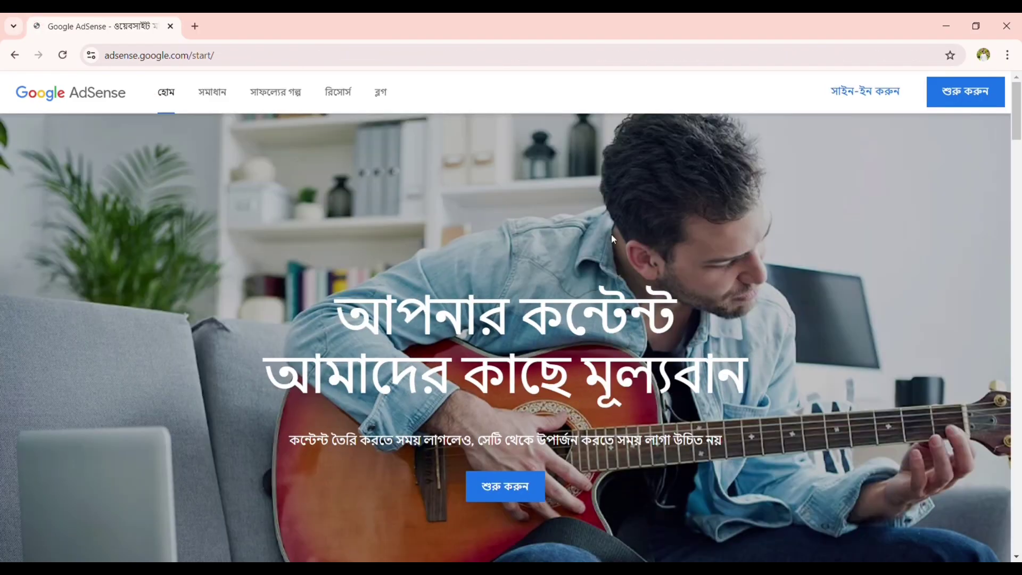
Step: Sign in to AdSense and highlight the Action required alert message
{"action": "left_click", "coordinate": [830, 104]}
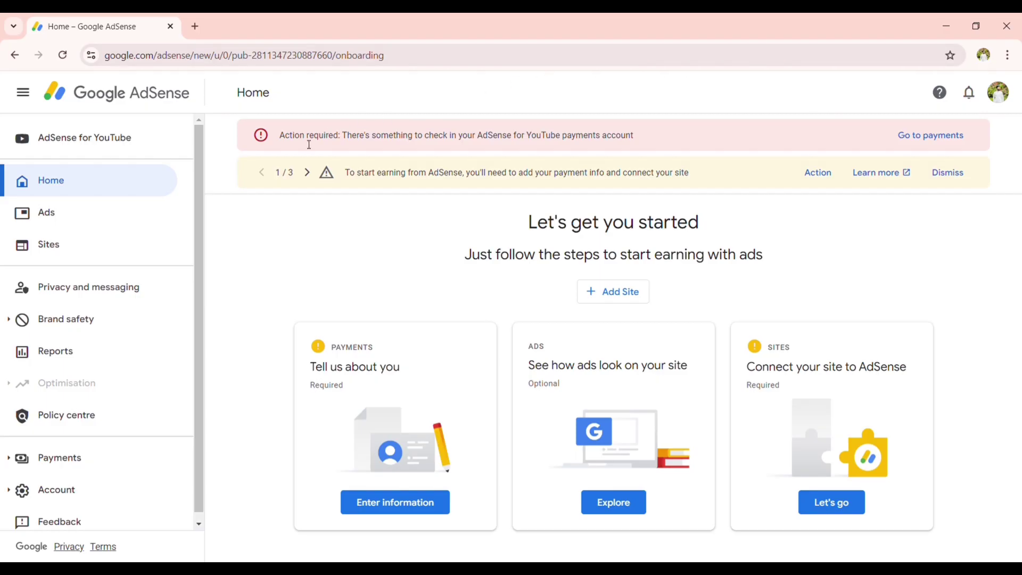
{"action": "left_click_drag", "start_coordinate": [281, 139], "coordinate": [647, 151]}
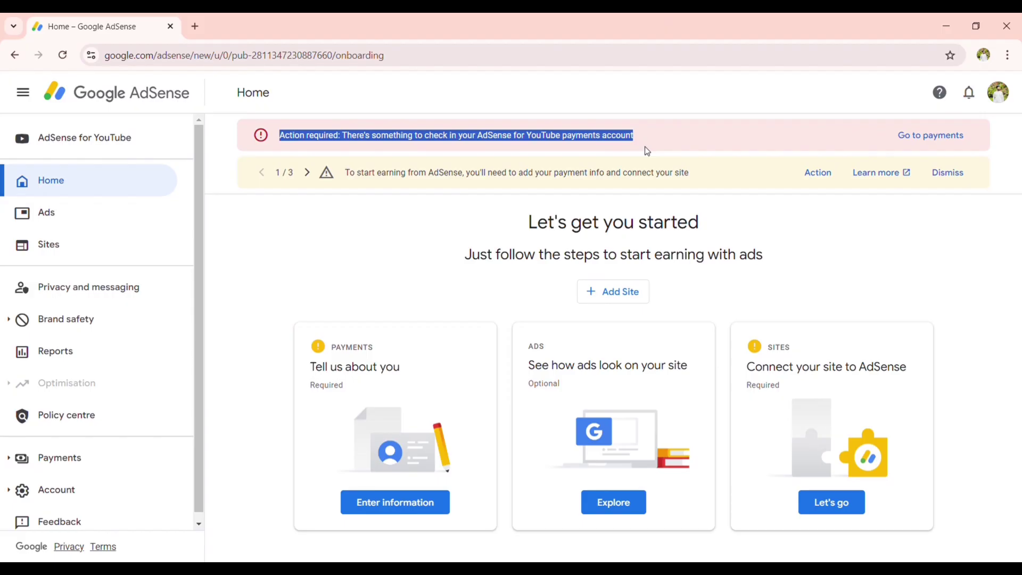
{"action": "left_click", "coordinate": [502, 99]}
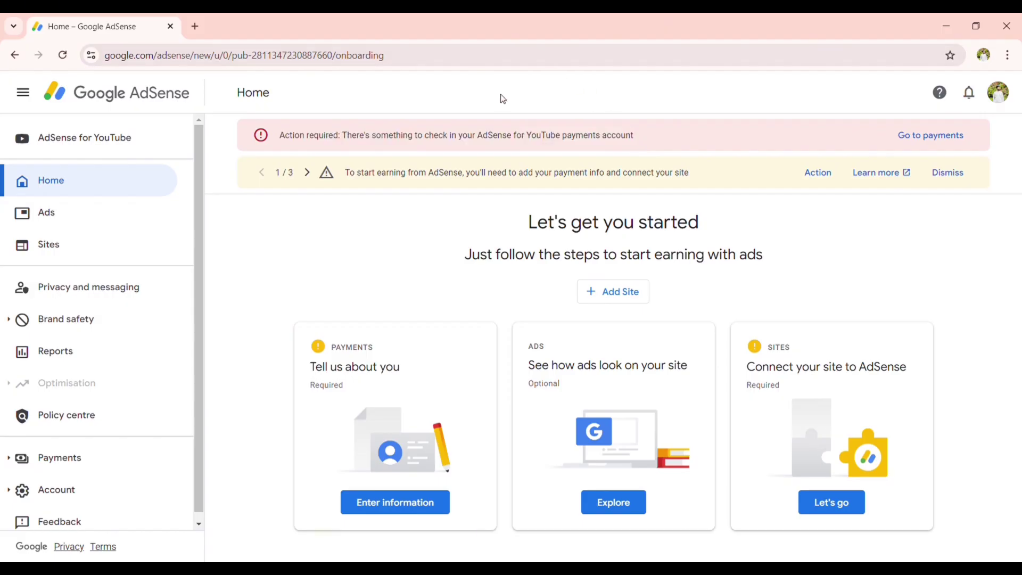
Step: Open AdSense for YouTube, highlight the $8.16 balance, and go to the payments account info
{"action": "left_click", "coordinate": [116, 148]}
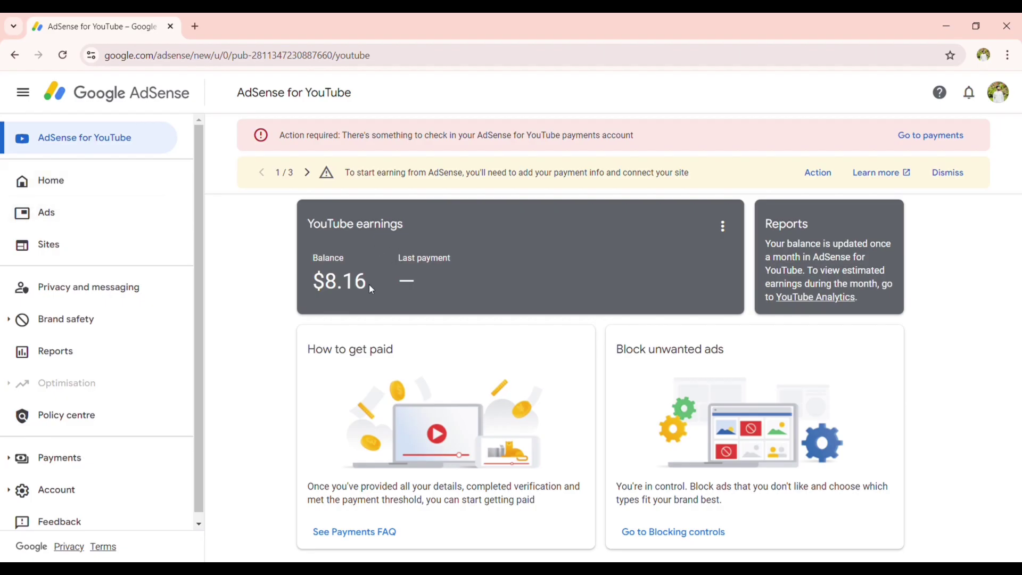
{"action": "mouse_move", "coordinate": [369, 284]}
{"action": "left_mouse_down"}
{"action": "mouse_move", "coordinate": [323, 290]}
{"action": "mouse_move", "coordinate": [363, 302]}
{"action": "left_mouse_up"}
{"action": "left_click_drag", "start_coordinate": [328, 286], "coordinate": [374, 290]}
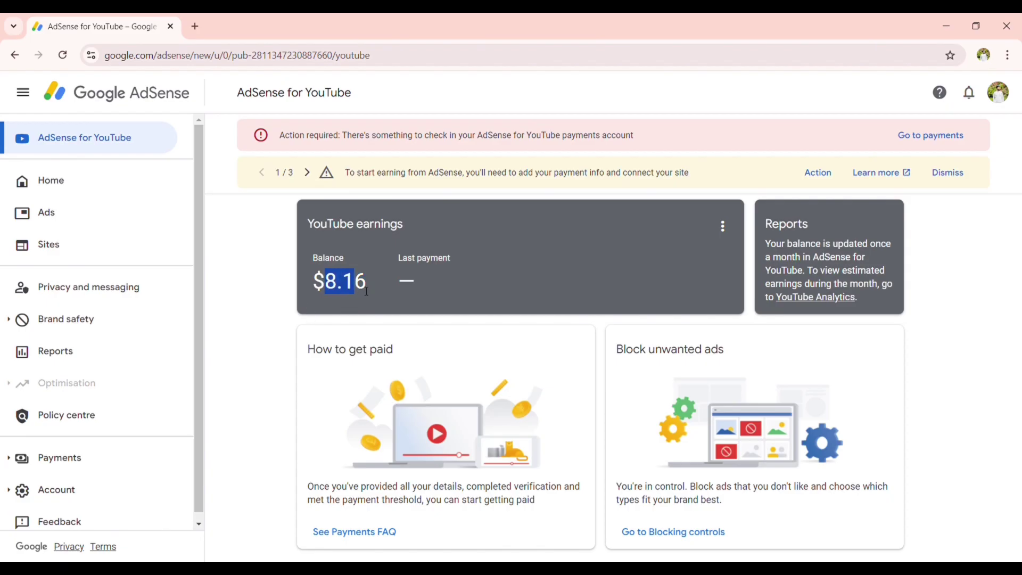
{"action": "left_click", "coordinate": [374, 291]}
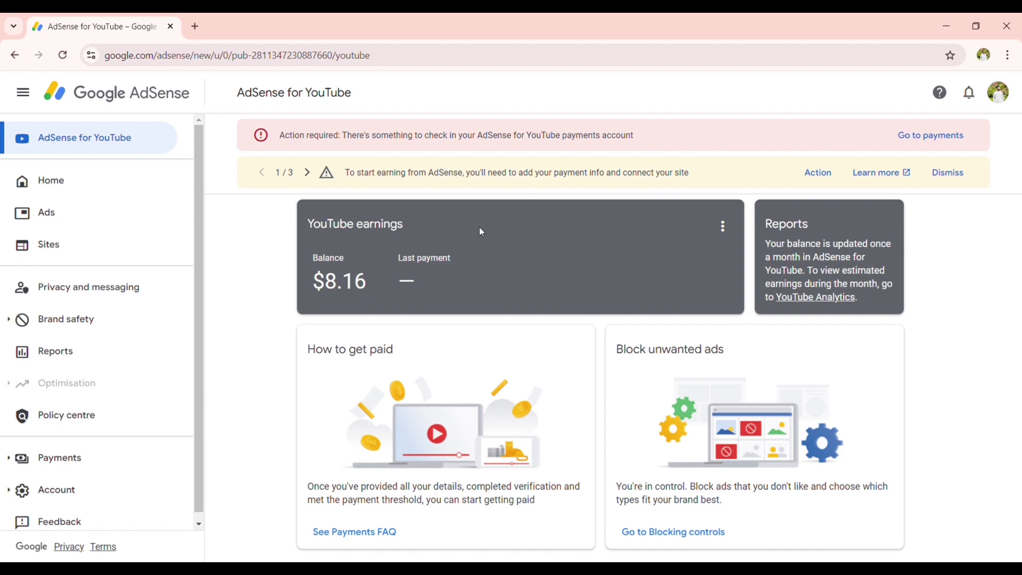
{"action": "left_click", "coordinate": [909, 141]}
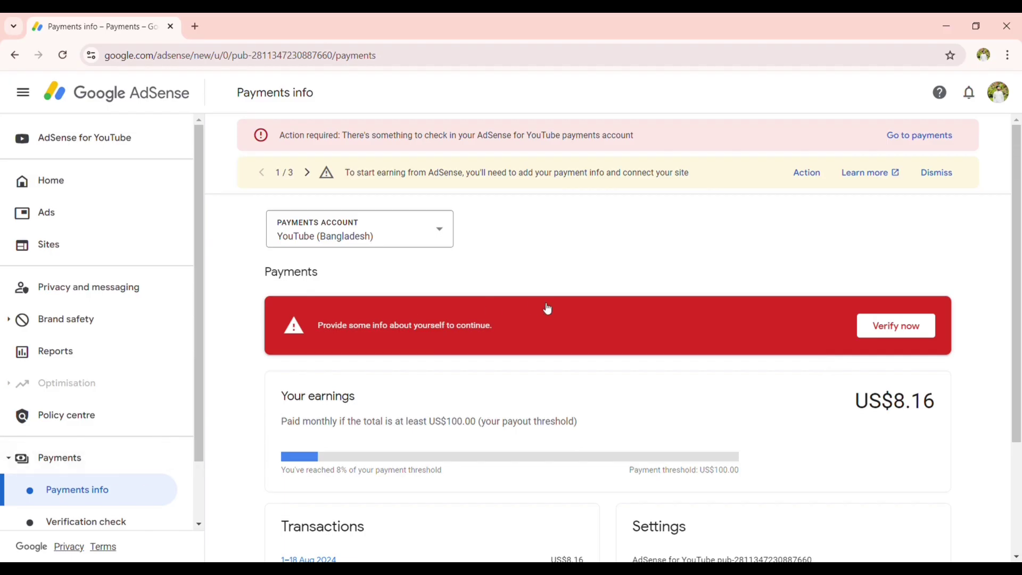
Step: Open the YouTube payments account details and start identity verification with Verify now
{"action": "left_click", "coordinate": [922, 136]}
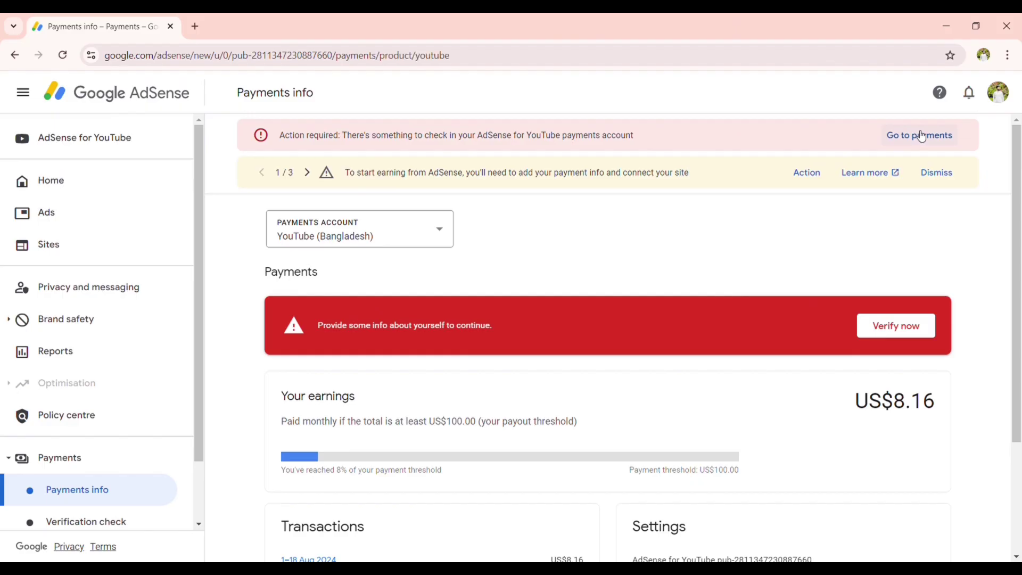
{"action": "left_click", "coordinate": [881, 334]}
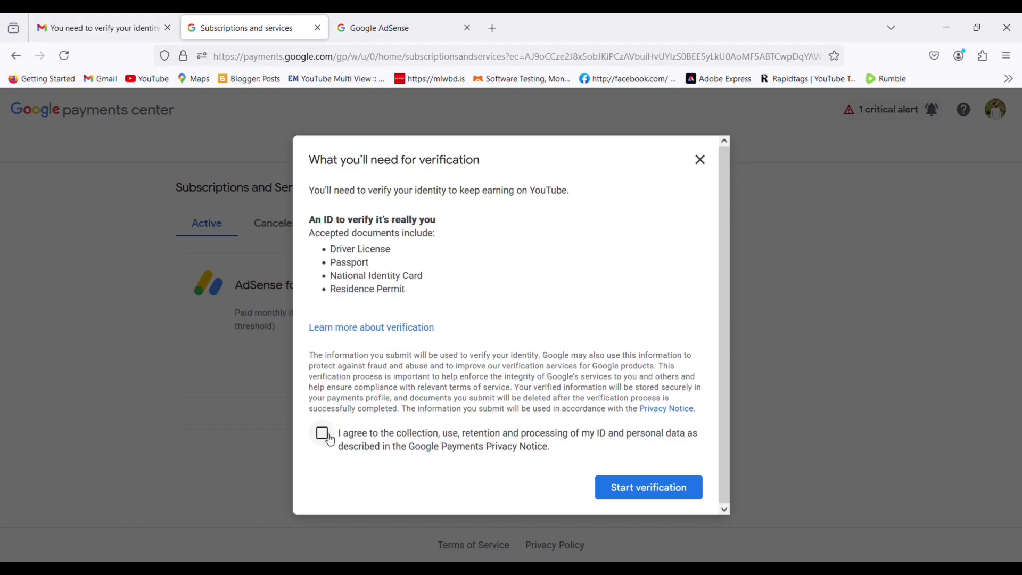
Step: Agree to the ID data-processing terms, highlighting the accepted document types, and start verification
{"action": "left_click", "coordinate": [330, 441]}
{"action": "left_click_drag", "start_coordinate": [331, 250], "coordinate": [405, 291]}
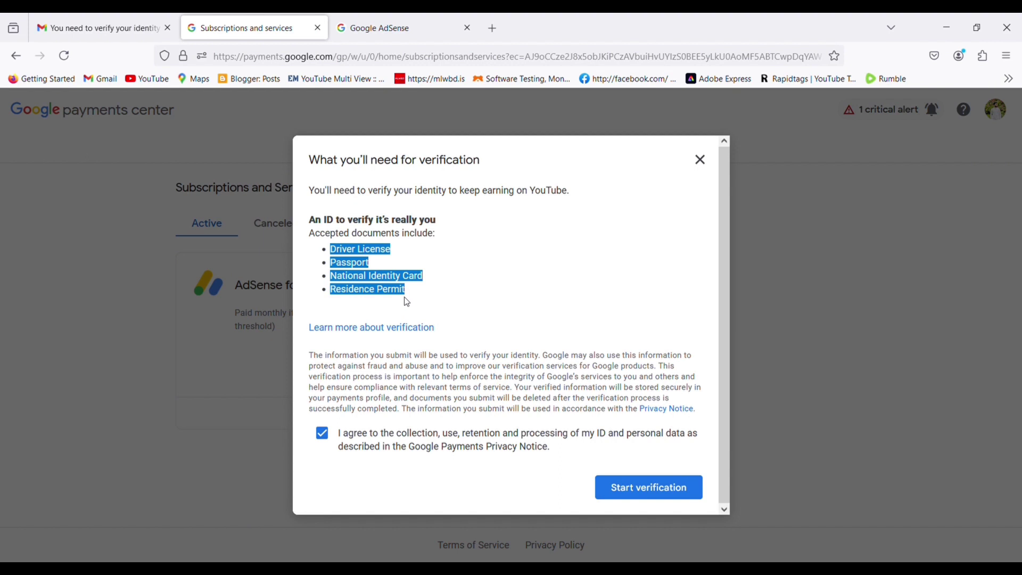
{"action": "left_click", "coordinate": [418, 304]}
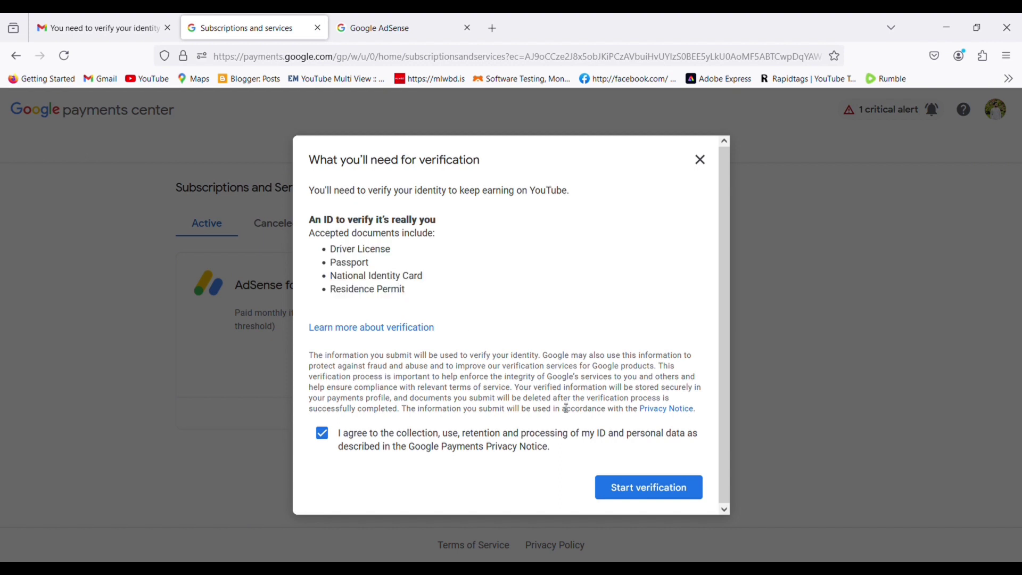
{"action": "left_click", "coordinate": [644, 492]}
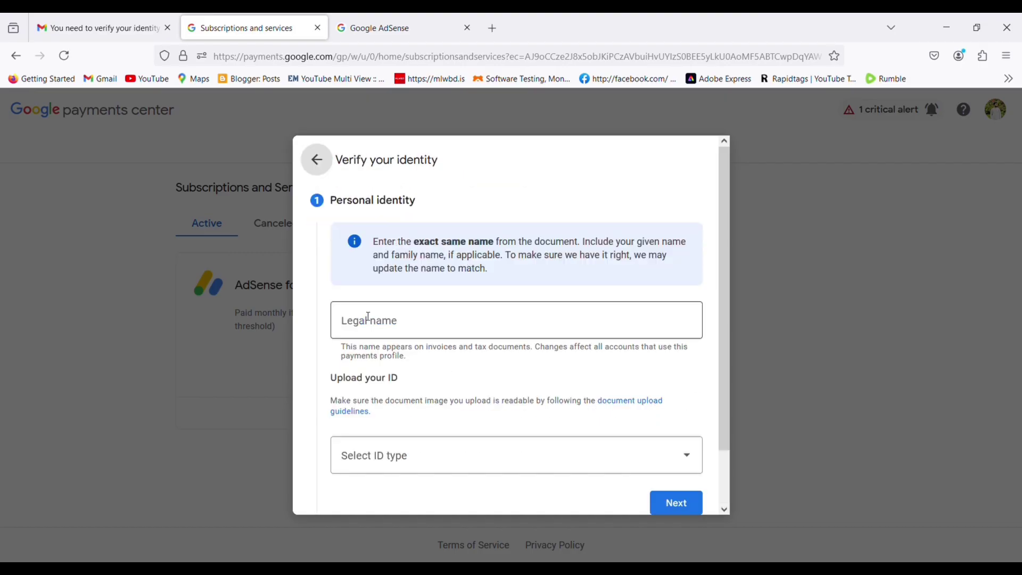
Step: Fill the legal name from the saved suggestion and choose National Identity Card as ID type
{"action": "left_click", "coordinate": [379, 331]}
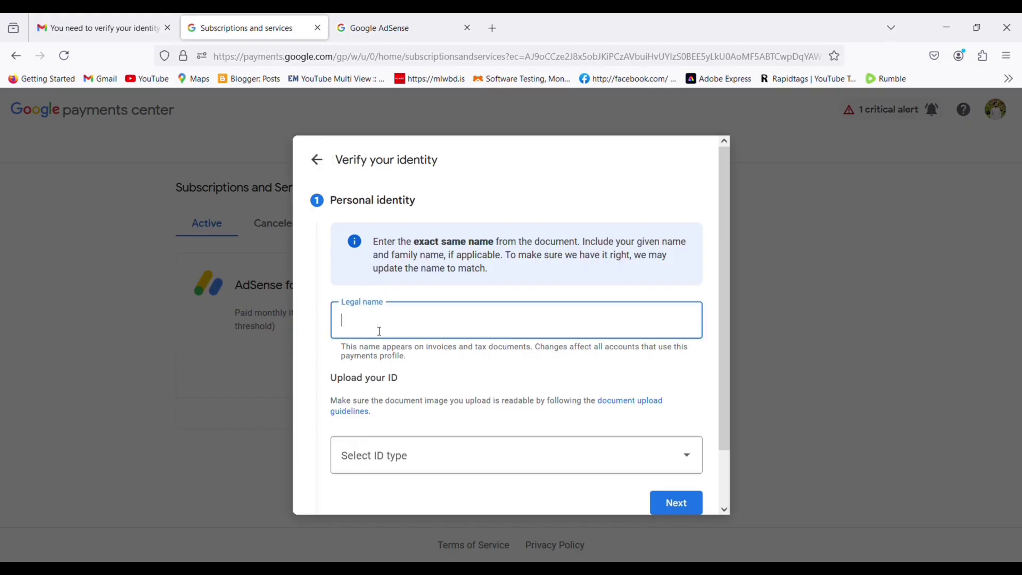
{"action": "left_click", "coordinate": [389, 370]}
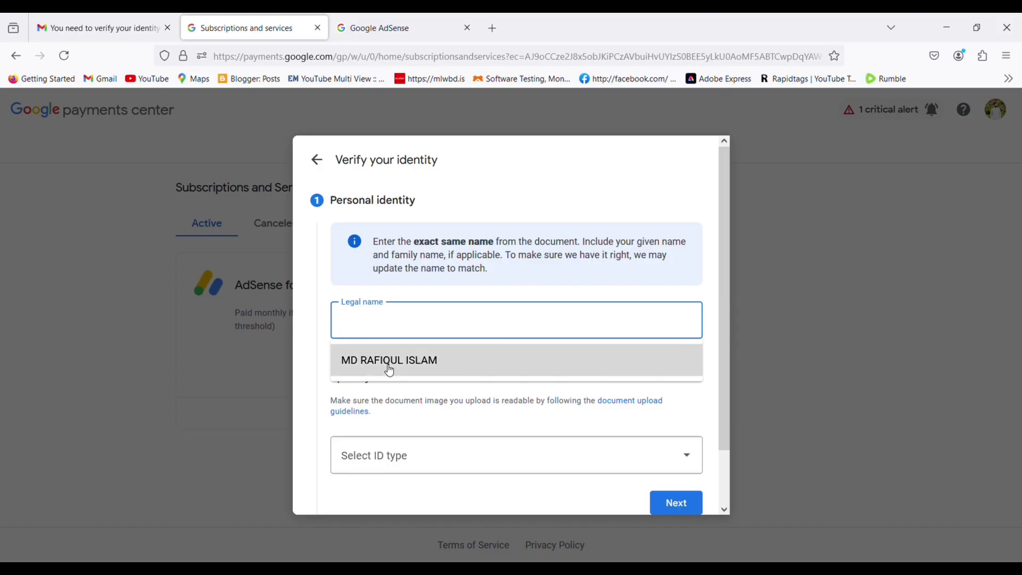
{"action": "scroll", "coordinate": [444, 384], "scroll_direction": "down", "scroll_amount": 2}
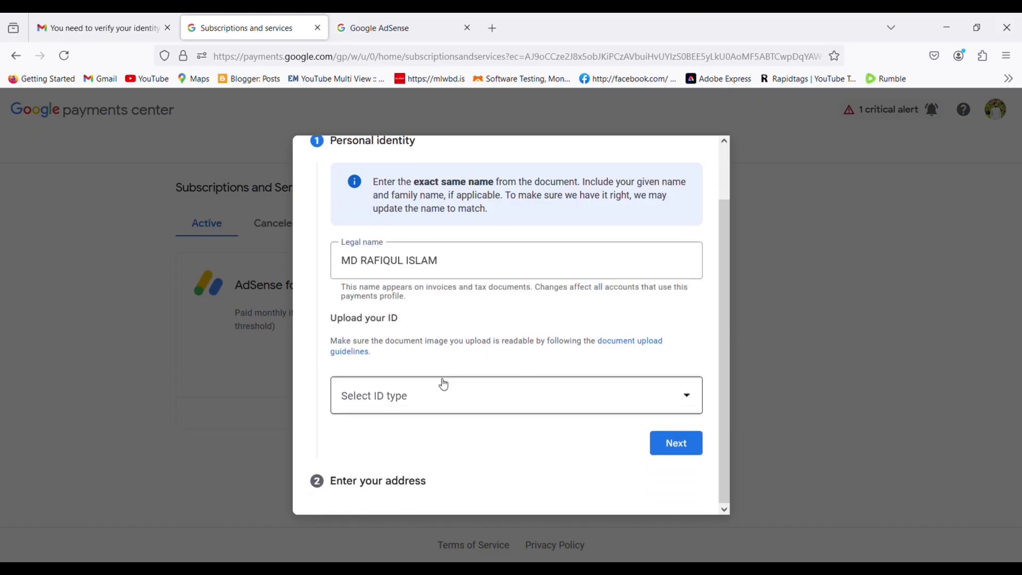
{"action": "left_click", "coordinate": [426, 404]}
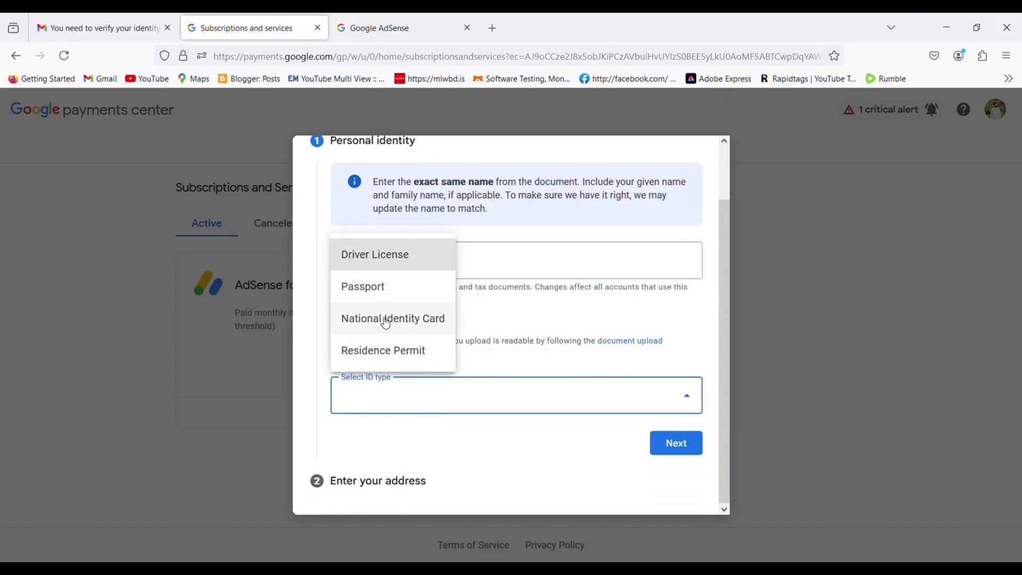
{"action": "left_click", "coordinate": [387, 322]}
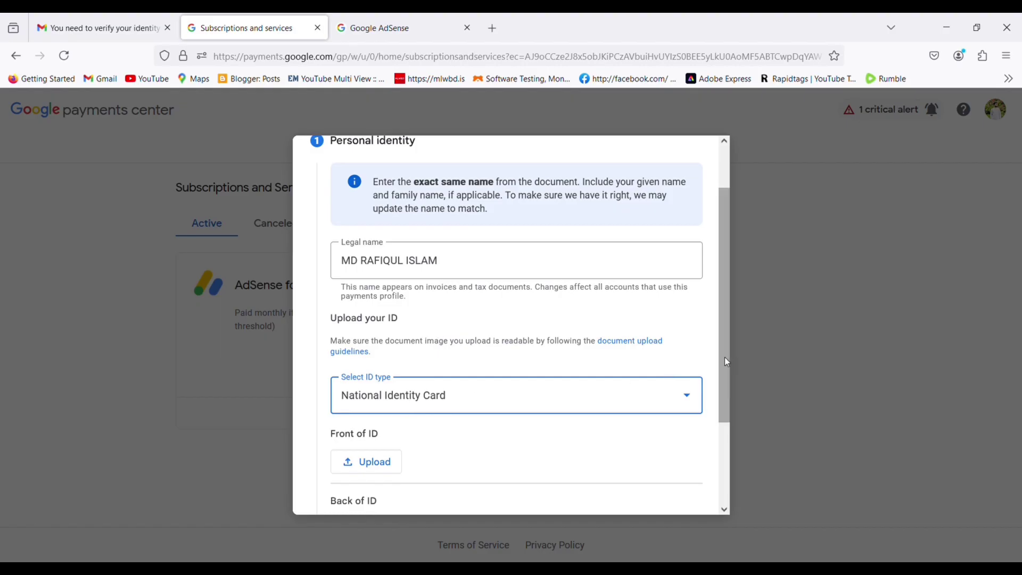
Step: Upload the front and back images of the ID card and continue to the address step
{"action": "left_click_drag", "start_coordinate": [725, 361], "coordinate": [720, 417]}
{"action": "scroll", "coordinate": [496, 383], "scroll_direction": "up", "scroll_amount": 2}
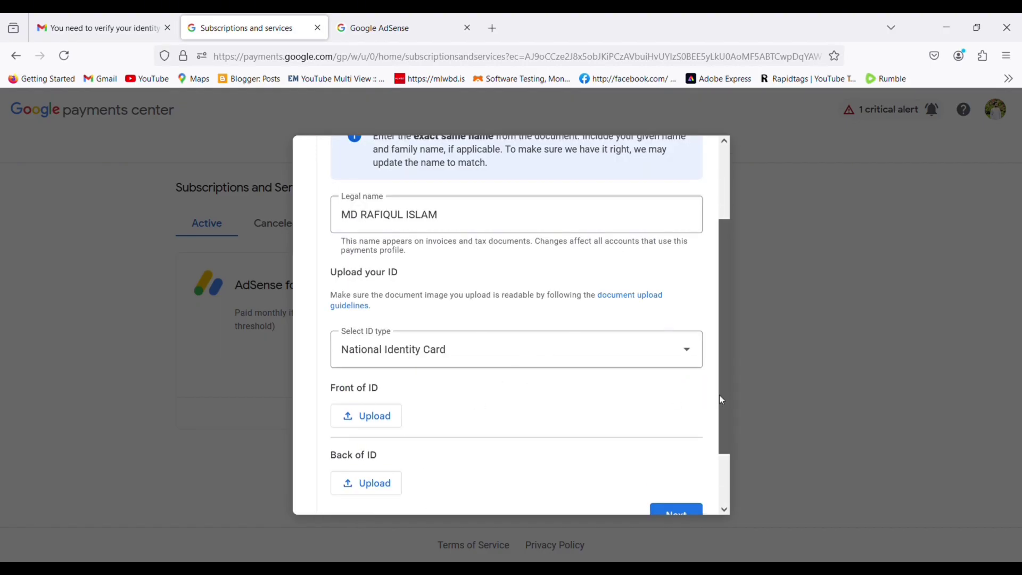
{"action": "left_click_drag", "start_coordinate": [720, 394], "coordinate": [720, 419]}
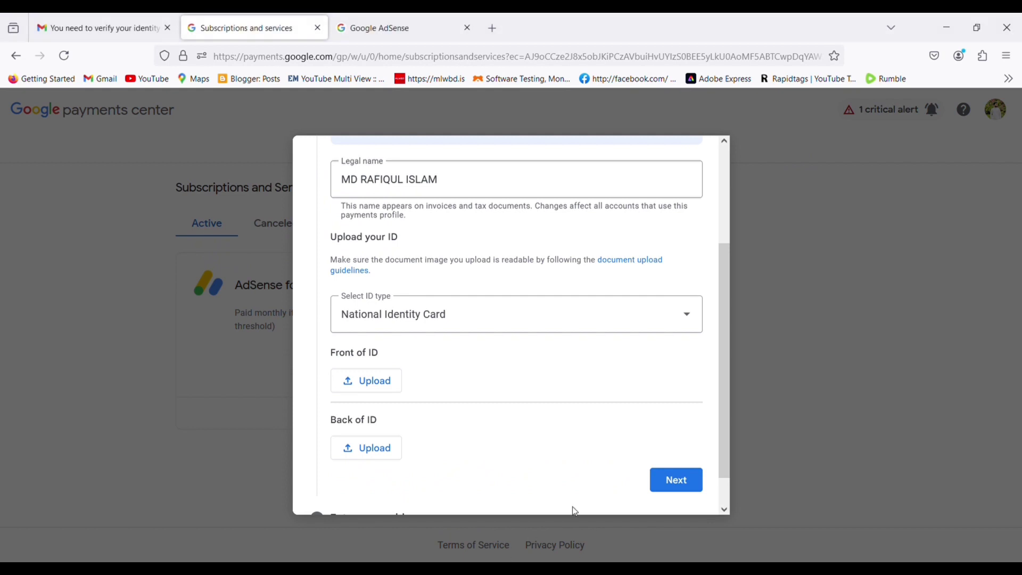
{"action": "left_click", "coordinate": [370, 383]}
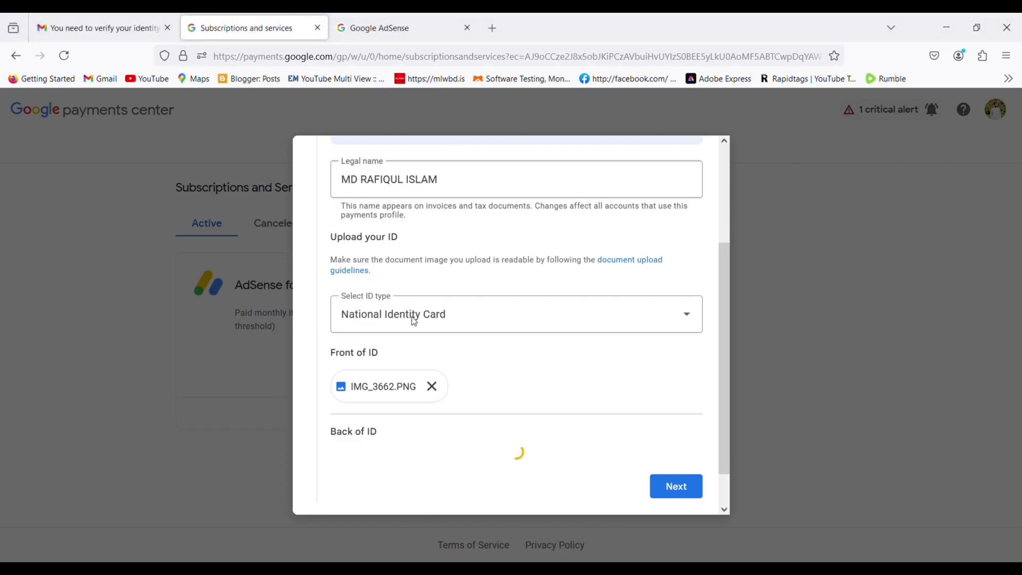
{"action": "scroll", "coordinate": [720, 333], "scroll_direction": "down", "scroll_amount": 2}
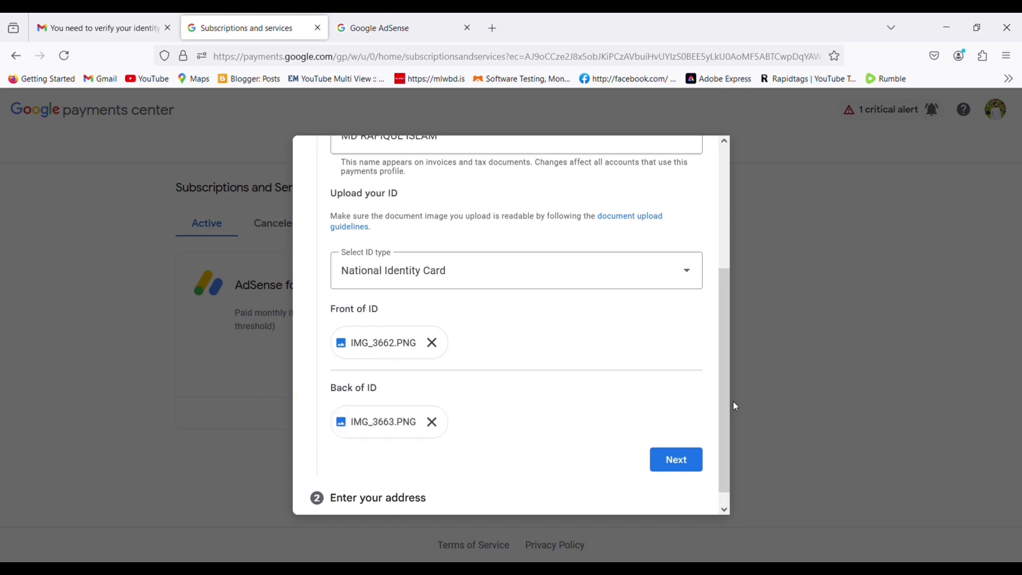
{"action": "left_click", "coordinate": [677, 465]}
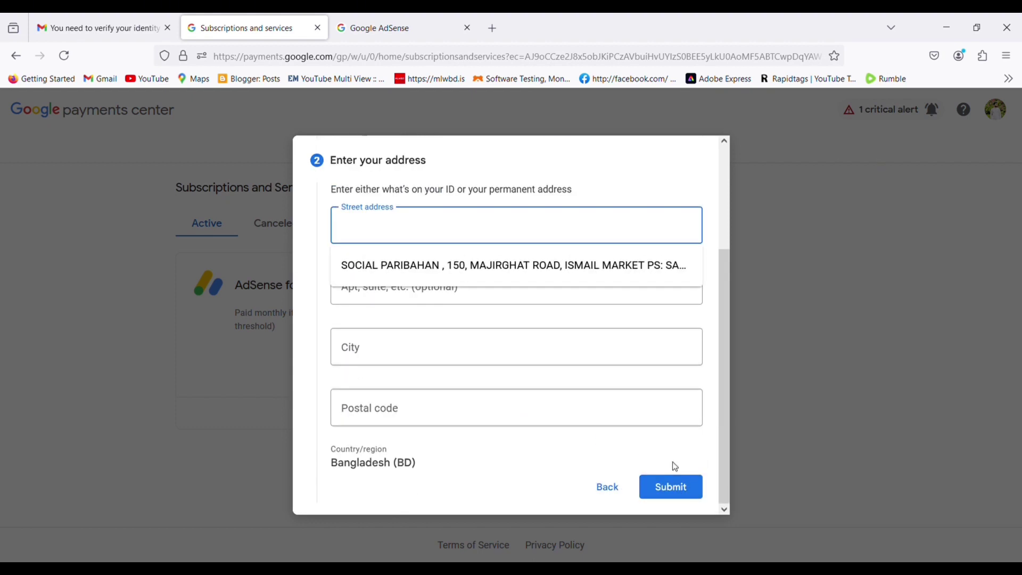
Step: Autofill the address from the suggested street address and submit the identity details
{"action": "left_click", "coordinate": [463, 270]}
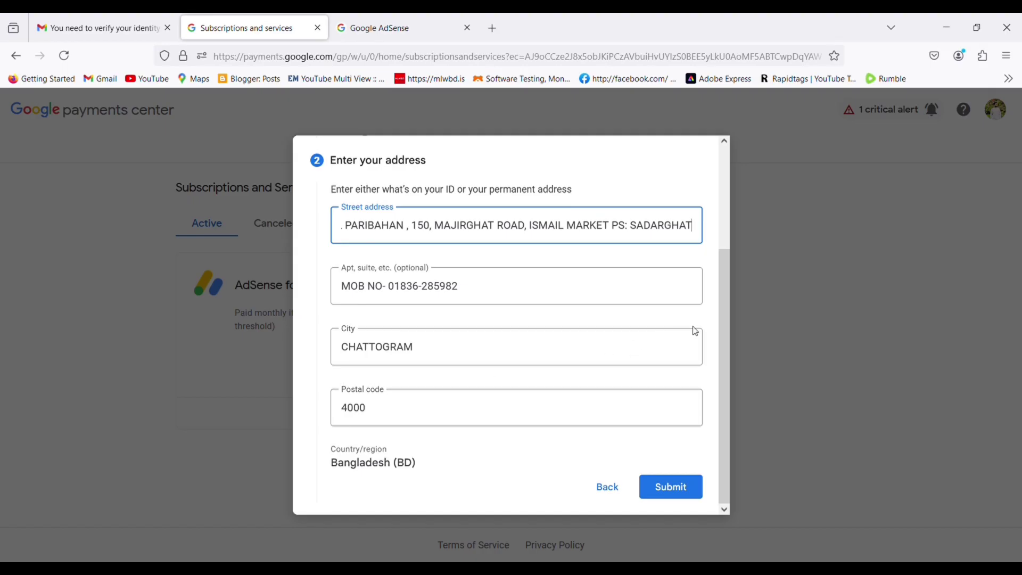
{"action": "left_click", "coordinate": [724, 336]}
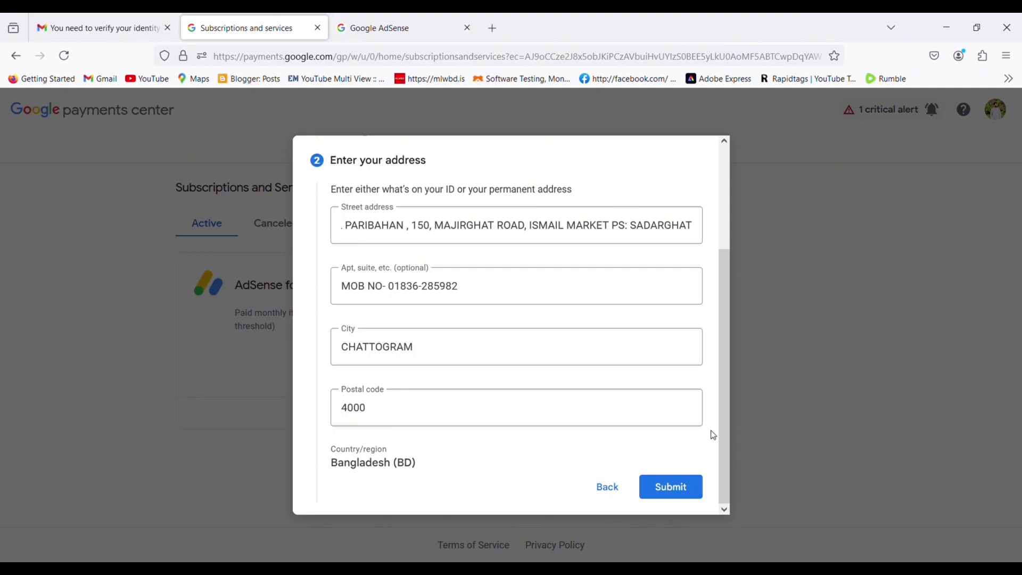
{"action": "left_click", "coordinate": [681, 489]}
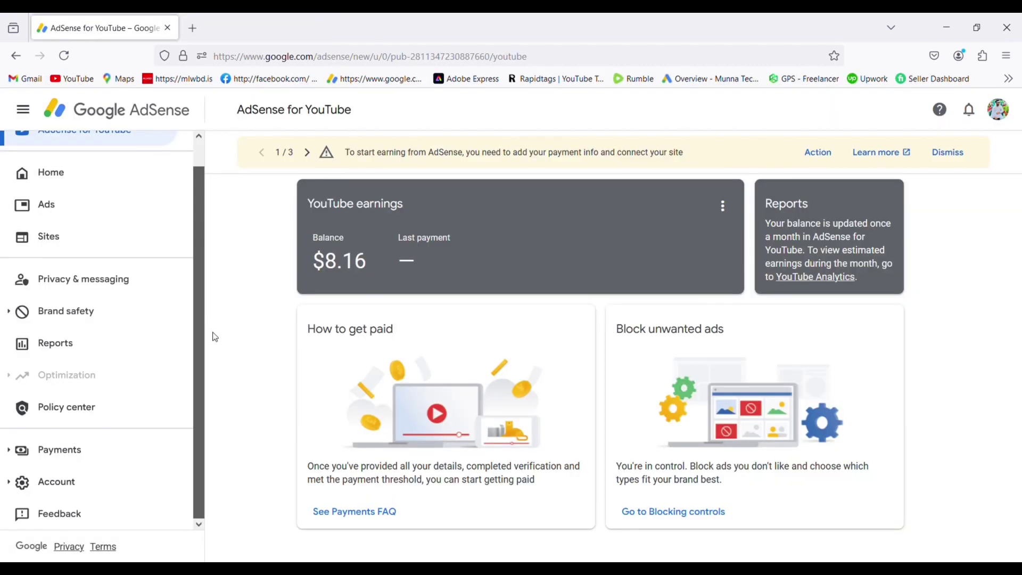
Step: Open Payments > Verification check and highlight the Identity Verification entry
{"action": "left_click", "coordinate": [58, 458]}
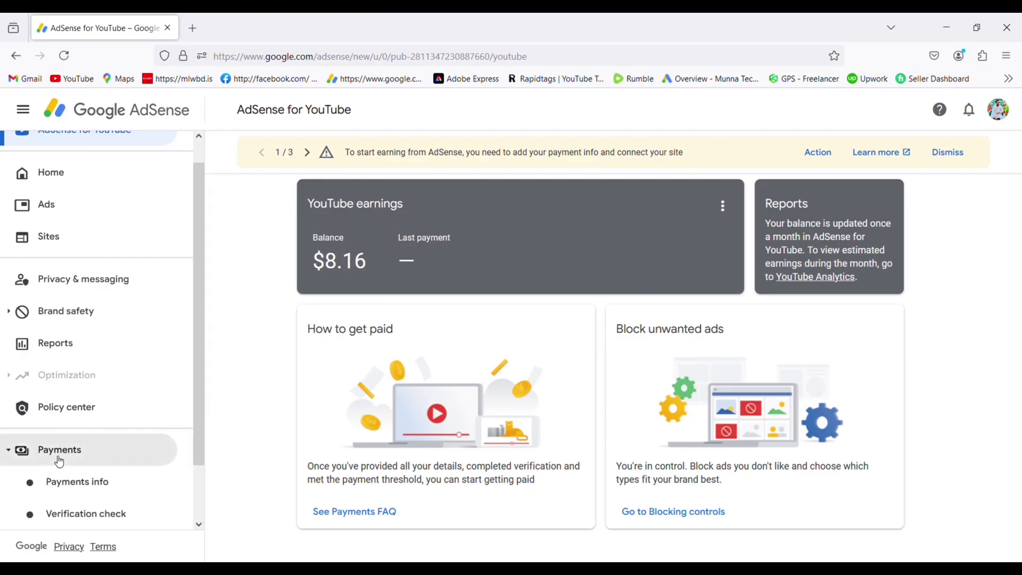
{"action": "left_click", "coordinate": [110, 514]}
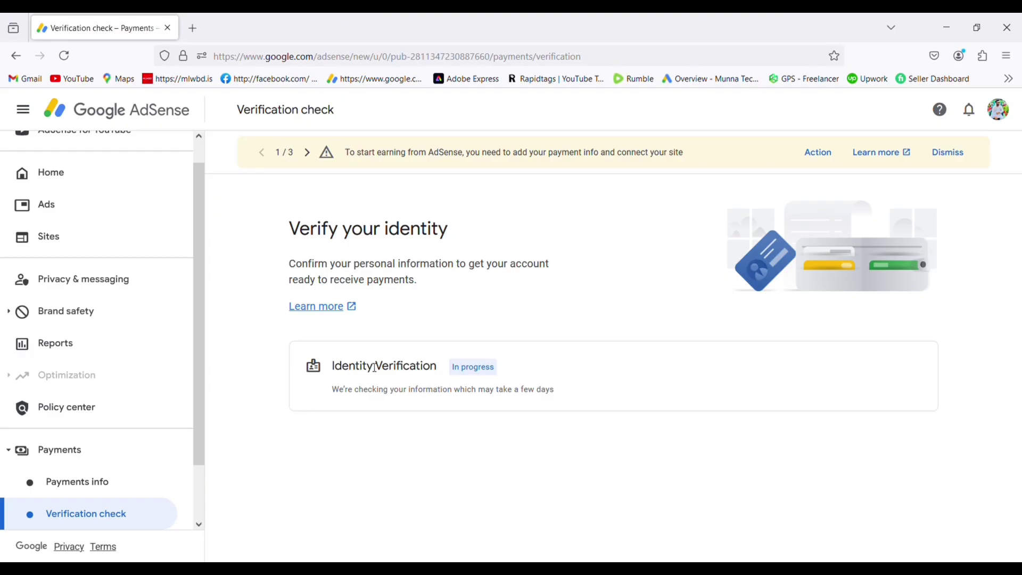
{"action": "double_click", "coordinate": [406, 372]}
{"action": "left_click_drag", "start_coordinate": [406, 372], "coordinate": [321, 377]}
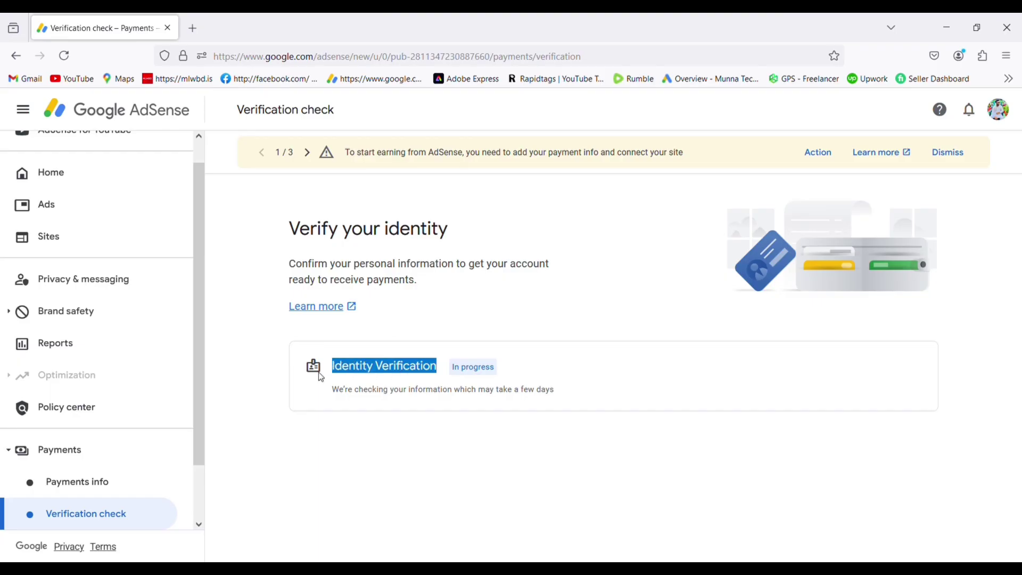
Step: Highlight the Identity Verification status changing from In progress to Completed
{"action": "double_click", "coordinate": [486, 368]}
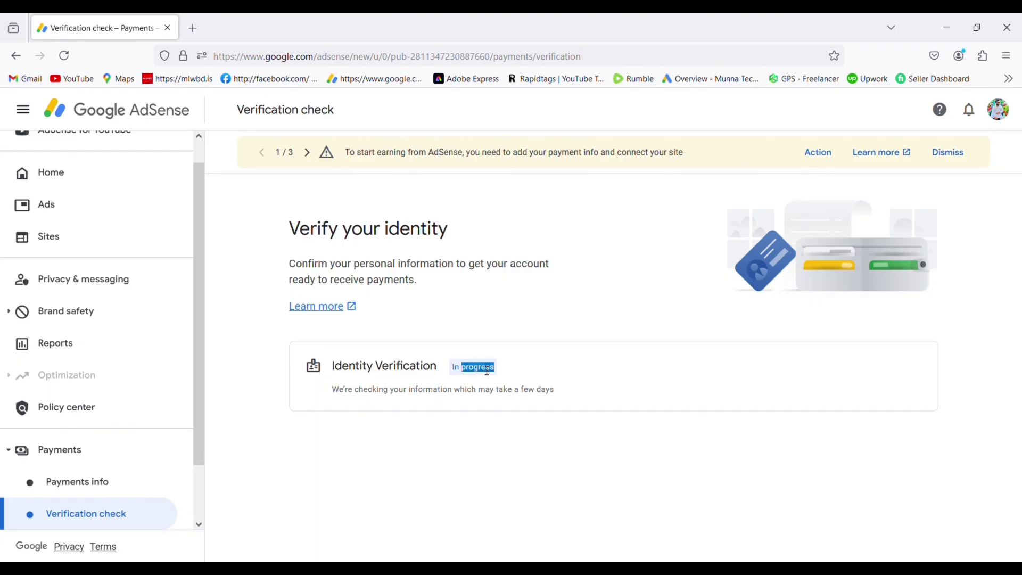
{"action": "left_click", "coordinate": [549, 373]}
{"action": "left_click_drag", "start_coordinate": [455, 369], "coordinate": [490, 367]}
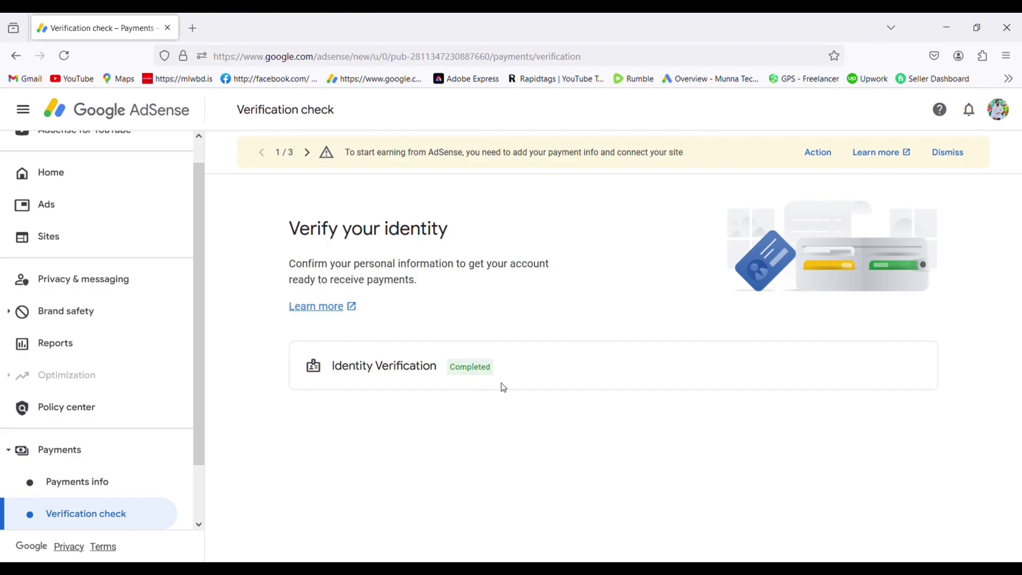
{"action": "left_click_drag", "start_coordinate": [494, 370], "coordinate": [331, 401]}
{"action": "left_click", "coordinate": [333, 401]}
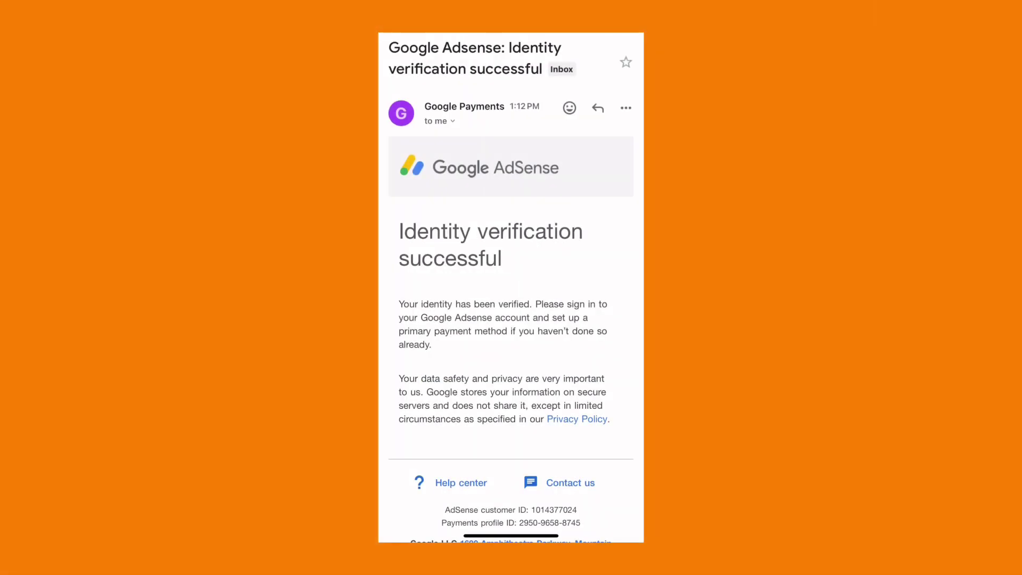